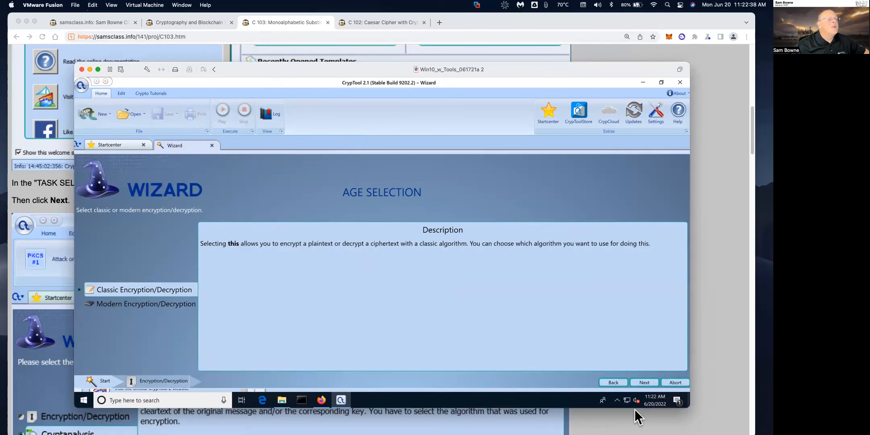
Step: Advance the Wizard past Classic Encryption/Decryption and the Caesar algorithm choice
click(645, 382)
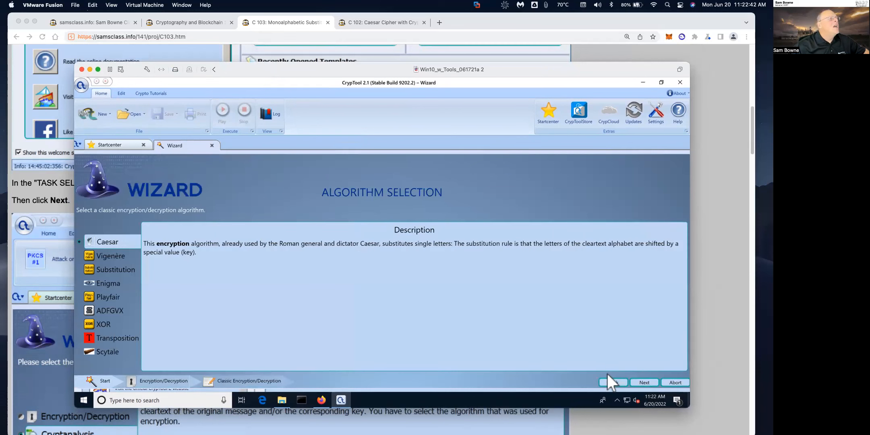
click(644, 383)
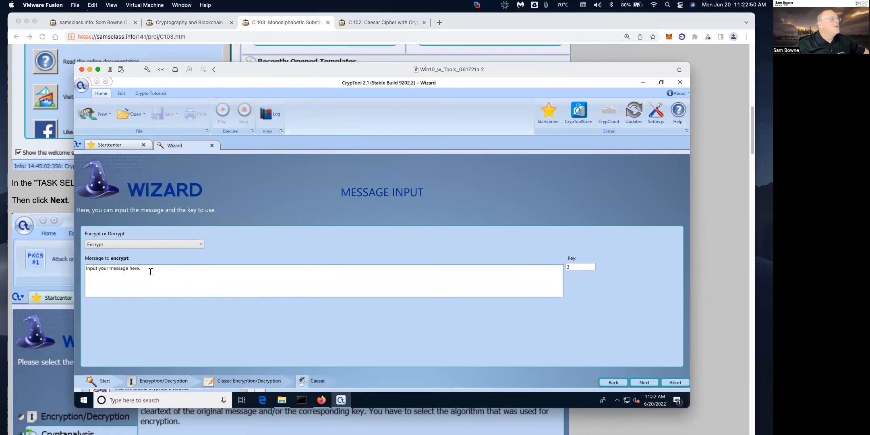
Step: Replace the placeholder message with 'Fourscore and seven years ago, our forefathers' and encrypt it with key 3
triple_click(211, 271)
text(Fourscore and seven years ago, our)
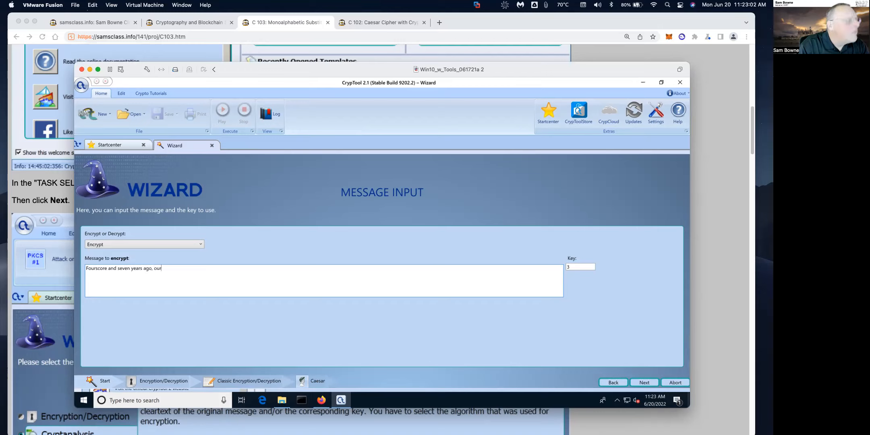
text( forefathers)
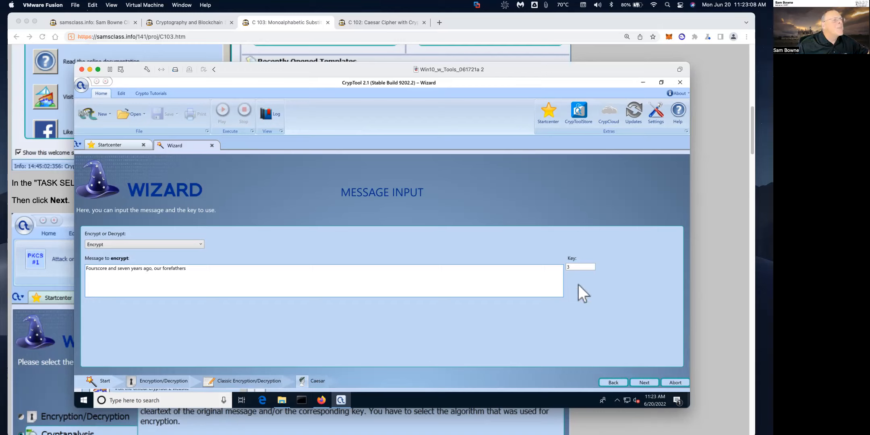
click(644, 382)
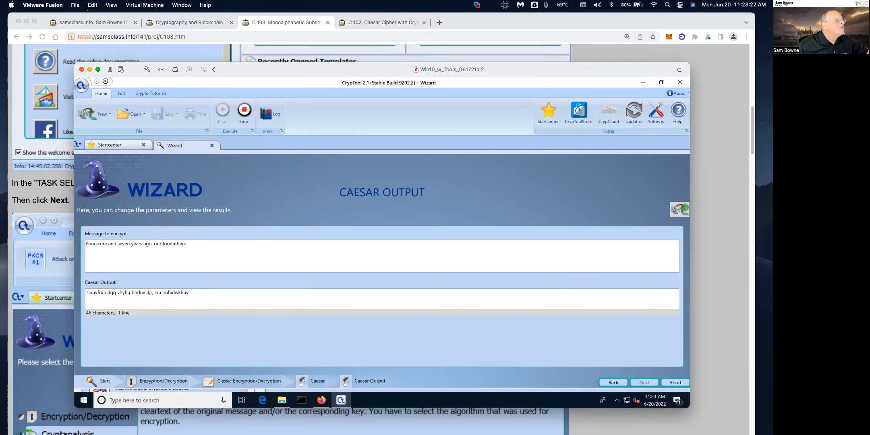
Step: Select the Caesar ciphertext in the output, then close the Wizard tab
triple_click(191, 293)
key(ctrl+c)
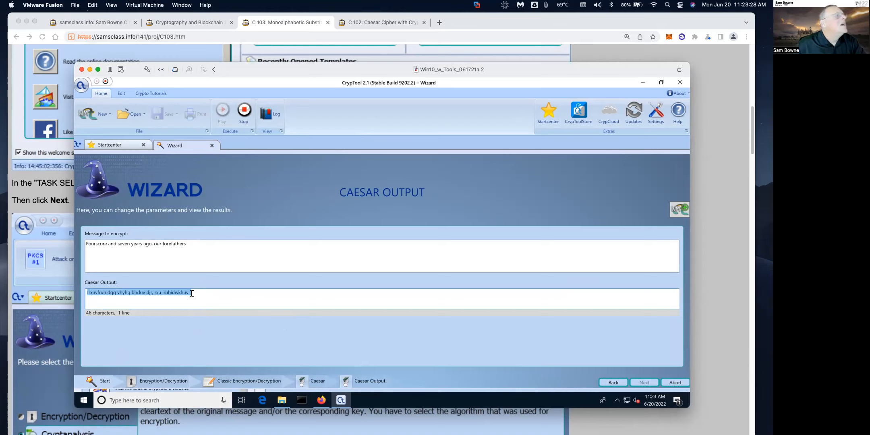
click(212, 145)
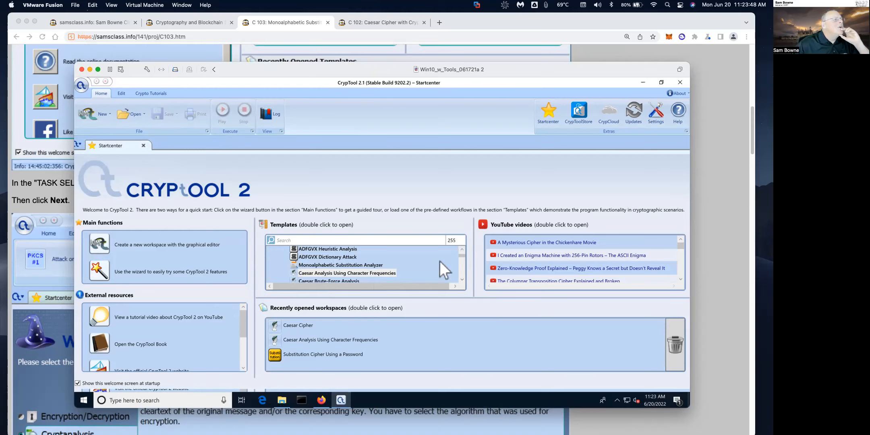
Step: Open the Caesar Analysis Using Character Frequencies template, paste the Caesar ciphertext into its input, and run it
click(349, 271)
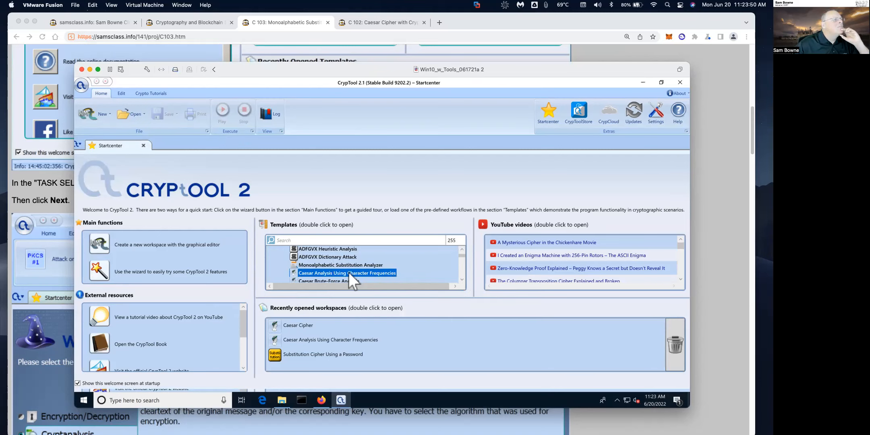
double_click(349, 271)
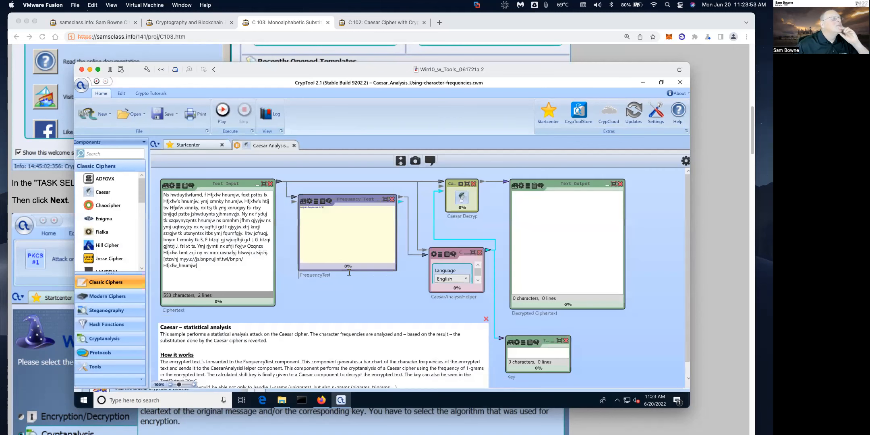
click(204, 243)
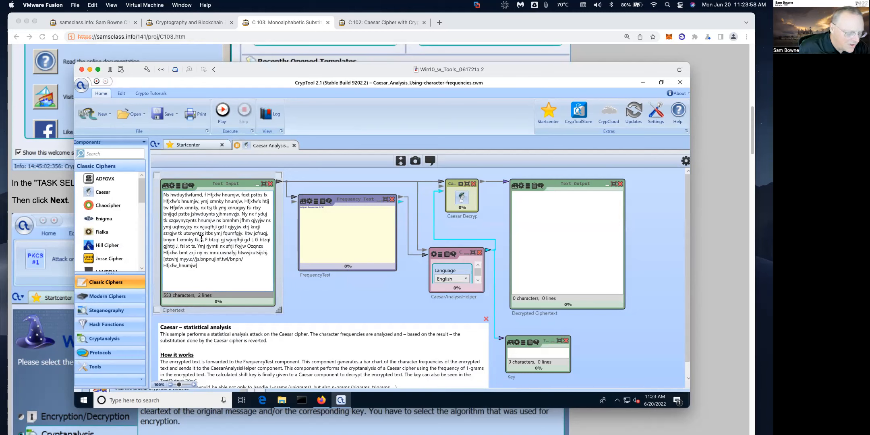
key(ctrl+a)
key(Delete)
key(ctrl+v)
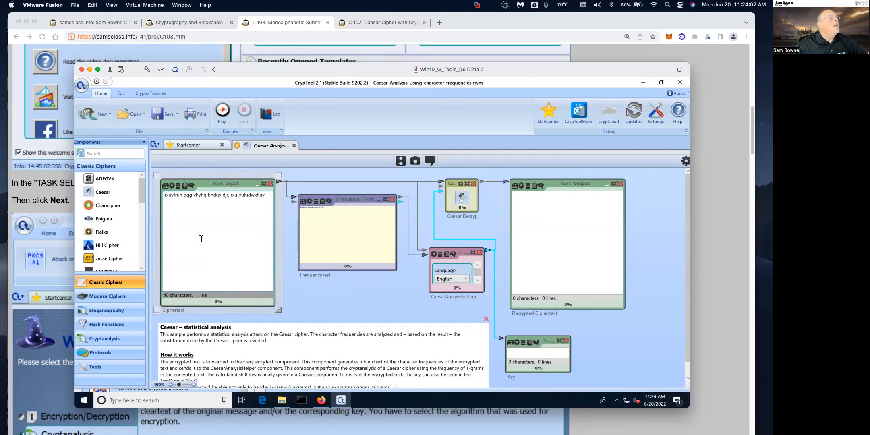
click(220, 110)
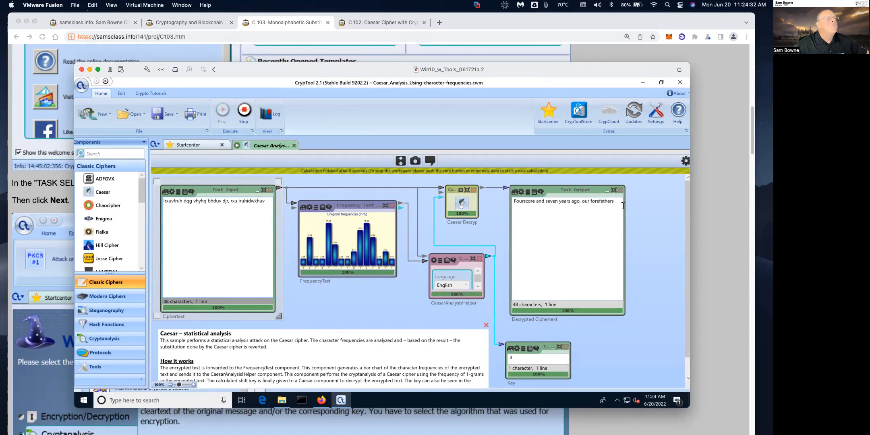
Step: Select the recovered plaintext 'Fourscore and seven years ago, our forefathers' and close the analysis tab
double_click(607, 204)
drag(599, 204, 533, 203)
key(ctrl+c)
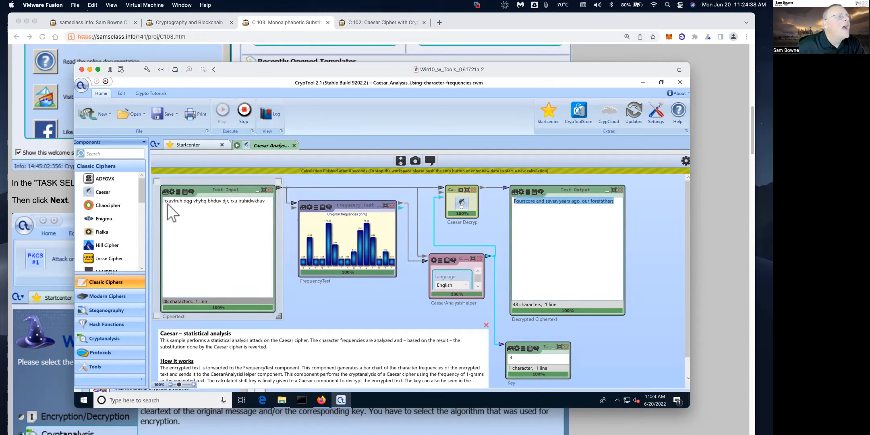
click(294, 145)
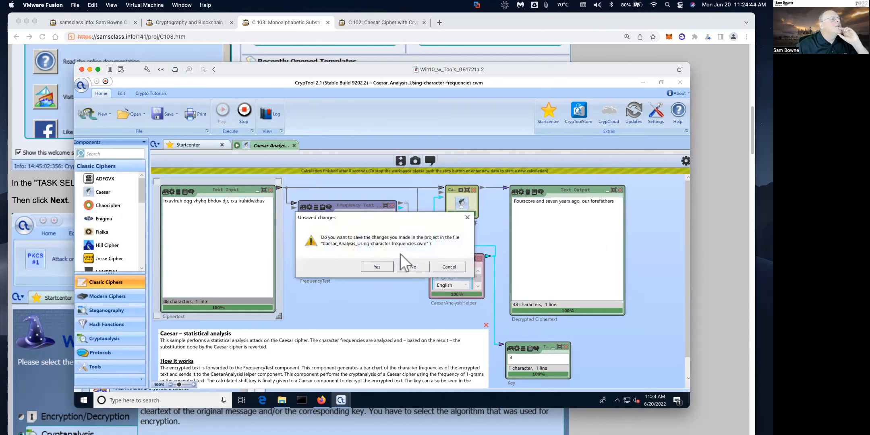
Step: Discard the analysis workspace without saving and relaunch the Wizard from the Startcenter
click(405, 267)
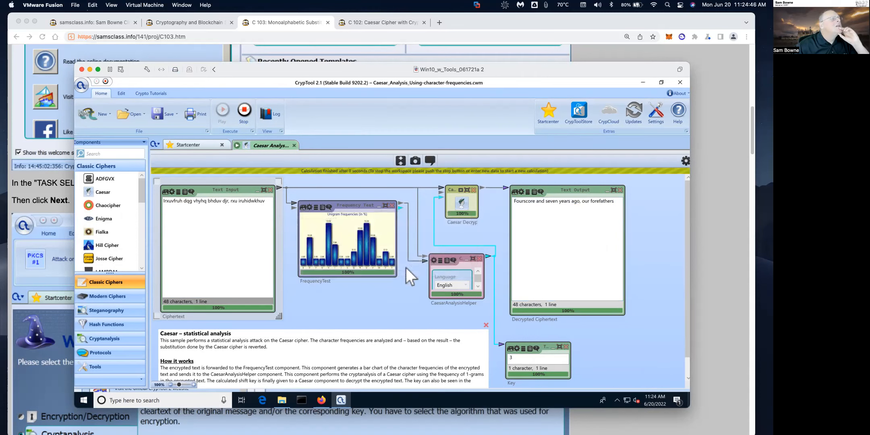
click(207, 146)
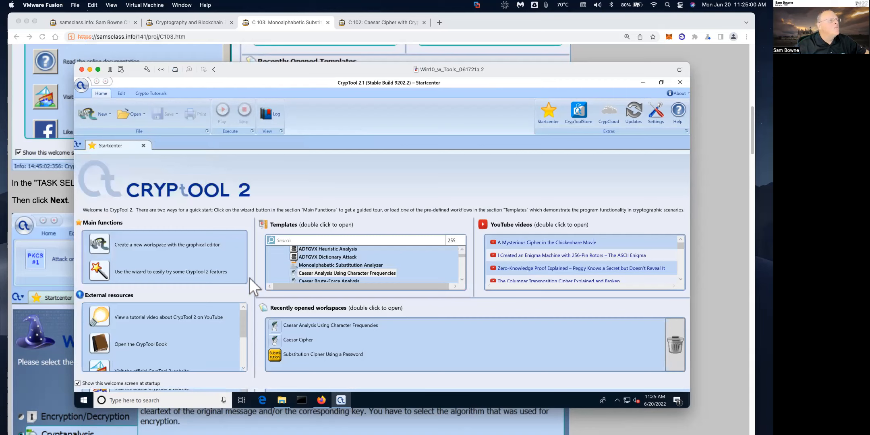
click(462, 278)
click(462, 278)
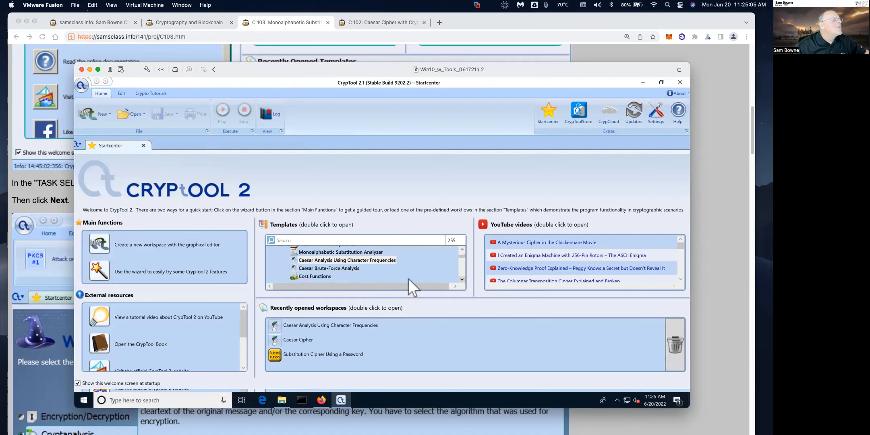
click(103, 263)
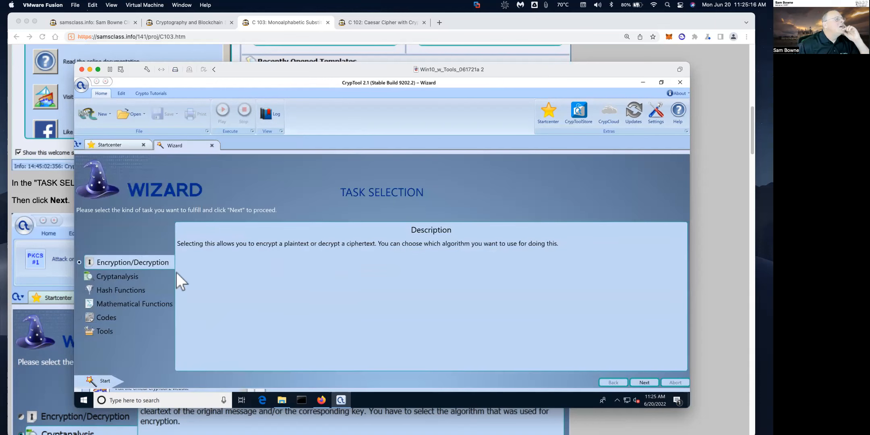
Step: Go through Encryption/Decryption and classic encryption, then pick Substitution to reach its input page
click(643, 382)
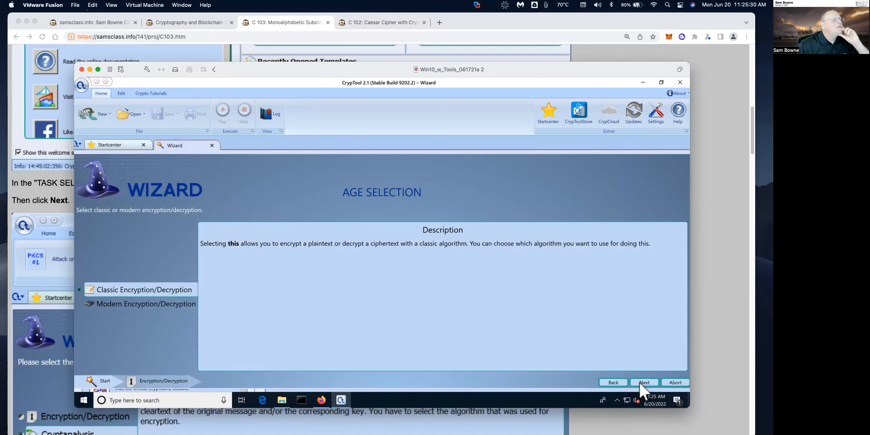
click(641, 382)
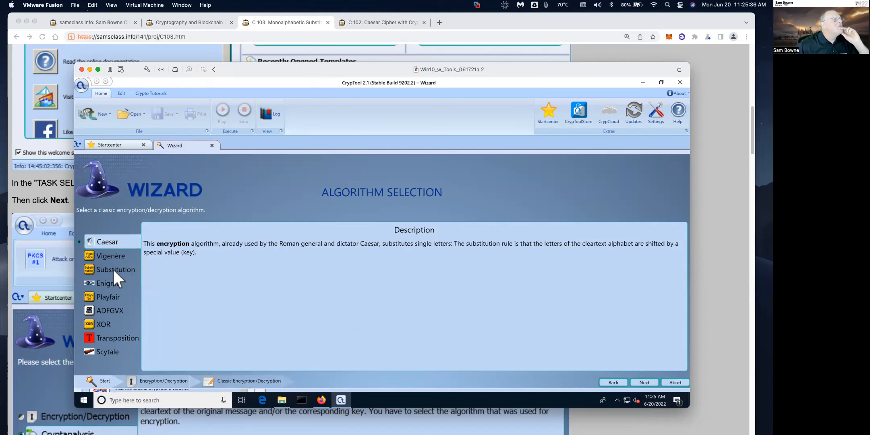
click(111, 267)
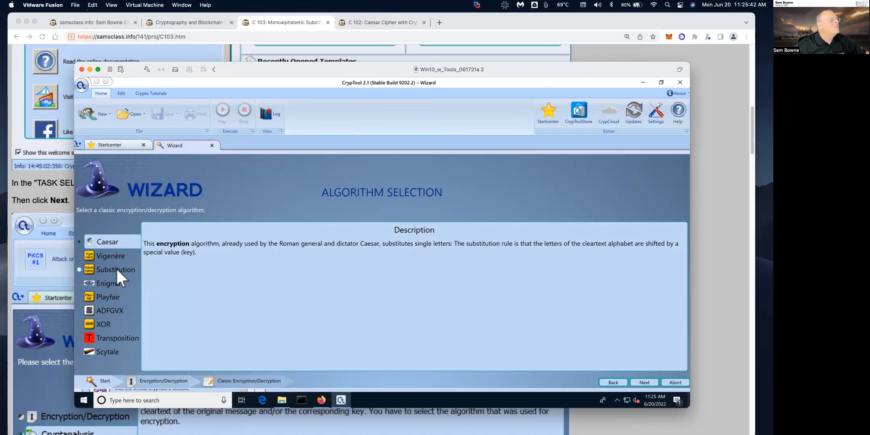
double_click(117, 268)
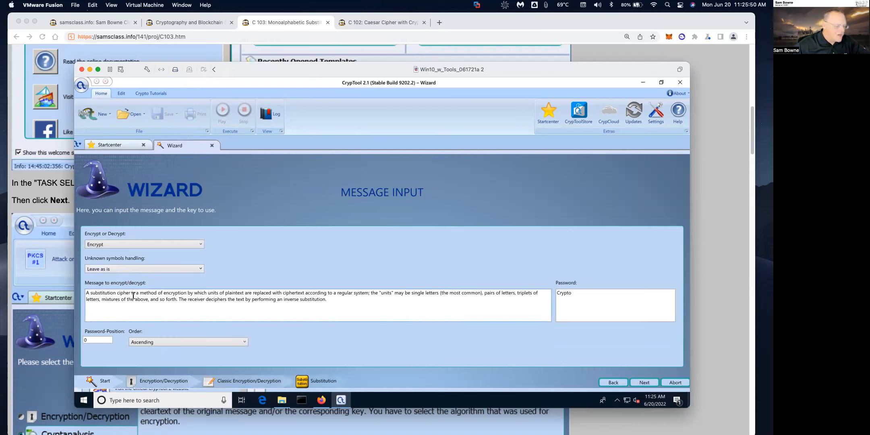
Step: Paste 'Fourscore and seven years ago, our forefathers' as the message and replace the Crypto password with a new one
key(ctrl+a)
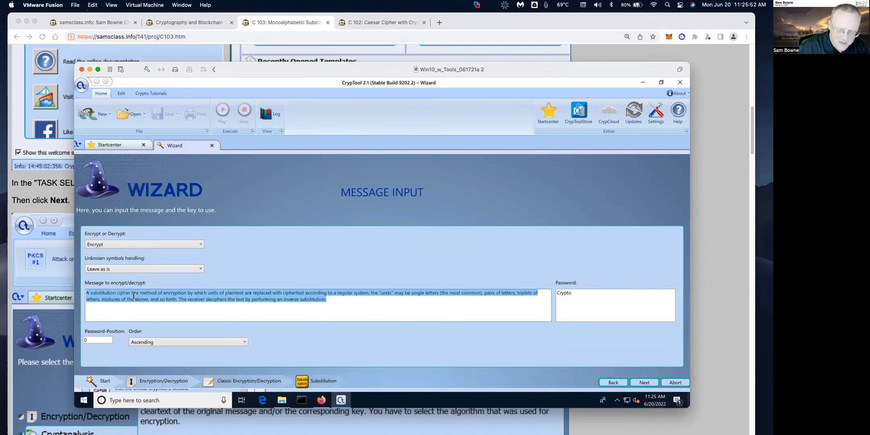
key(Delete)
key(ctrl+v)
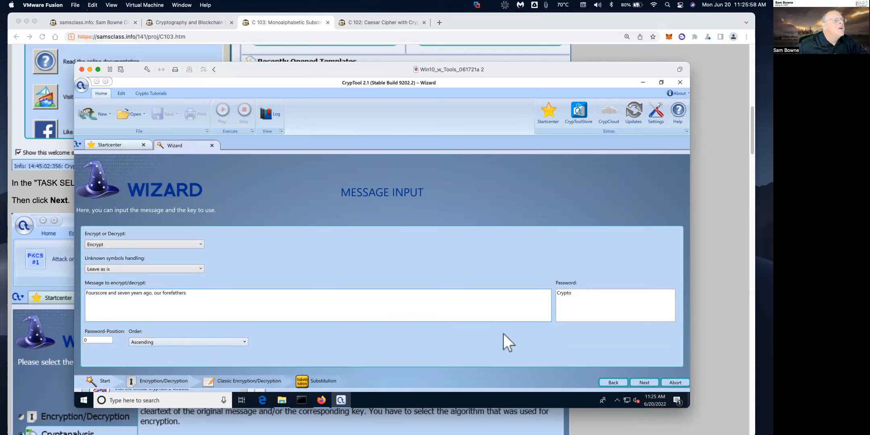
drag(576, 293, 566, 293)
text(WASTC)
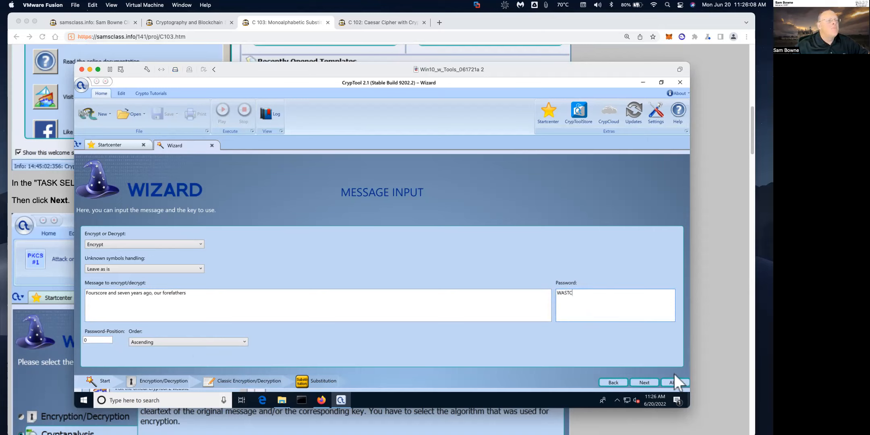
Step: Encrypt and view the letter mapping and output 'Bourscore and seven years ago, our forefathers'
click(651, 382)
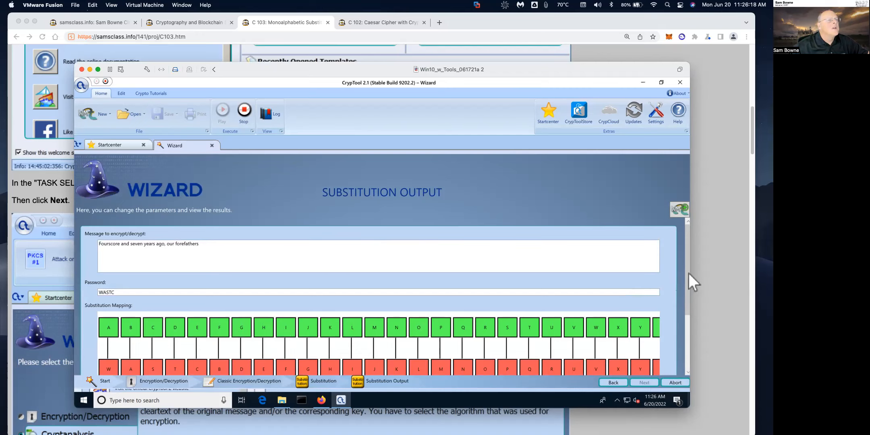
scroll(682, 320, down, 1)
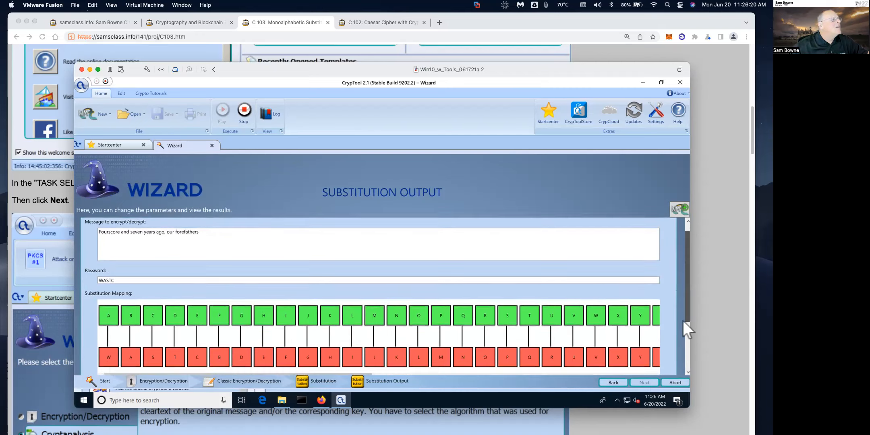
scroll(681, 334, down, 3)
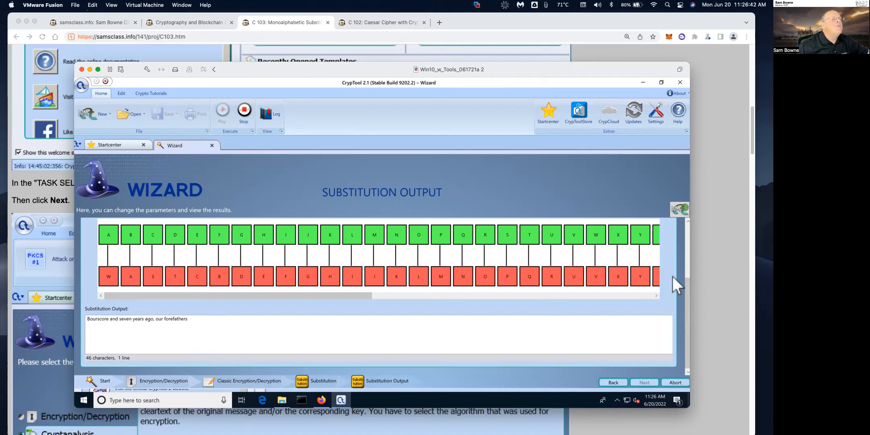
Step: Close and reopen the Wizard, then go through classic encryption to the Substitution input page
click(212, 145)
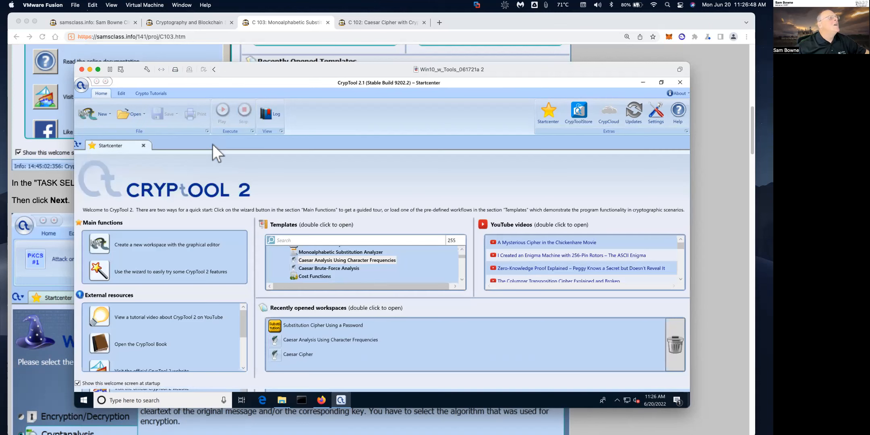
click(101, 269)
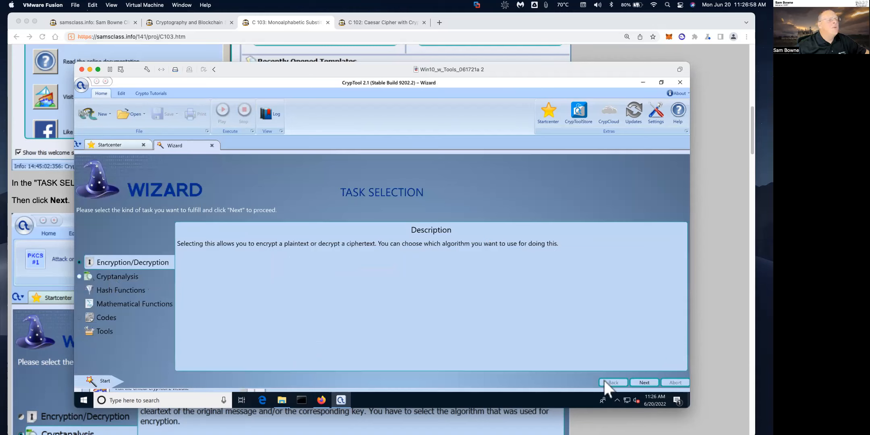
click(645, 382)
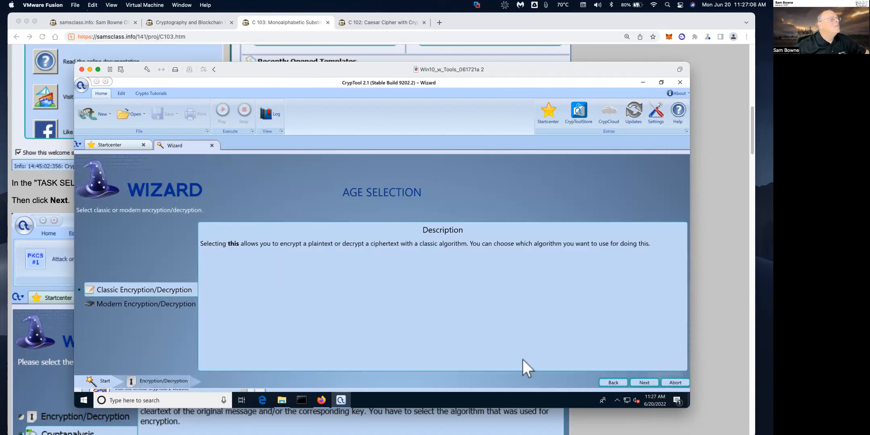
click(638, 383)
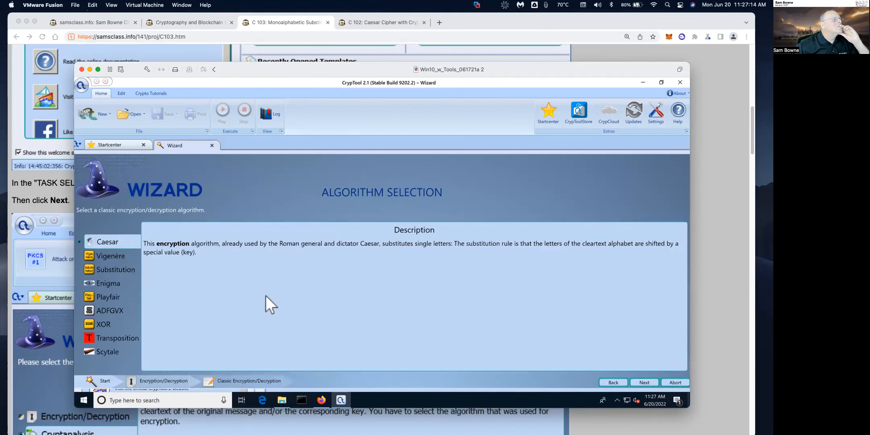
double_click(115, 266)
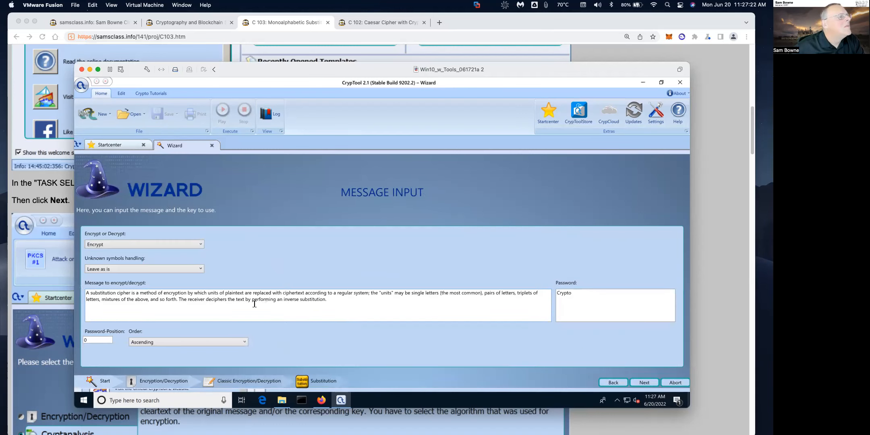
Step: Replace the sample message with 'FOUR SCORE AND SEVEN YEARS AGO OUR FOREFATHERS BROUGHT FORTH'
click(203, 300)
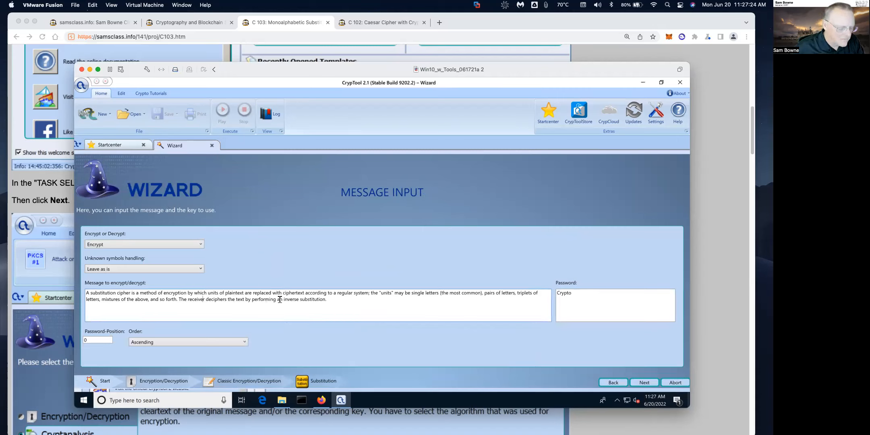
key(ctrl+a)
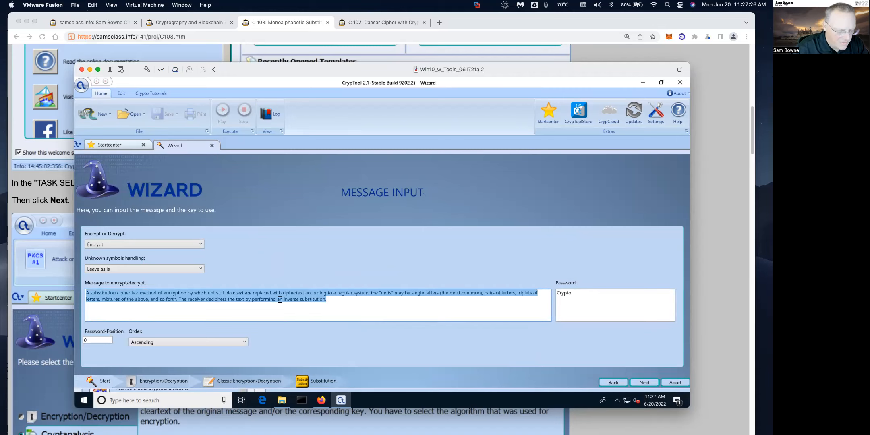
text(four score and se)
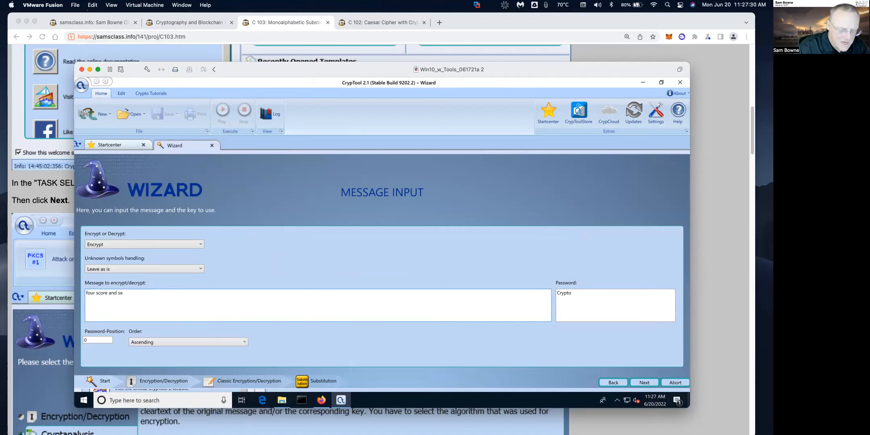
key(BackSpace)
key(BackSpace)
key(BackSpace)
key(BackSpace)
key(BackSpace)
key(BackSpace)
key(BackSpace)
key(BackSpace)
key(BackSpace)
key(BackSpace)
key(BackSpace)
key(BackSpace)
key(BackSpace)
key(BackSpace)
key(BackSpace)
key(BackSpace)
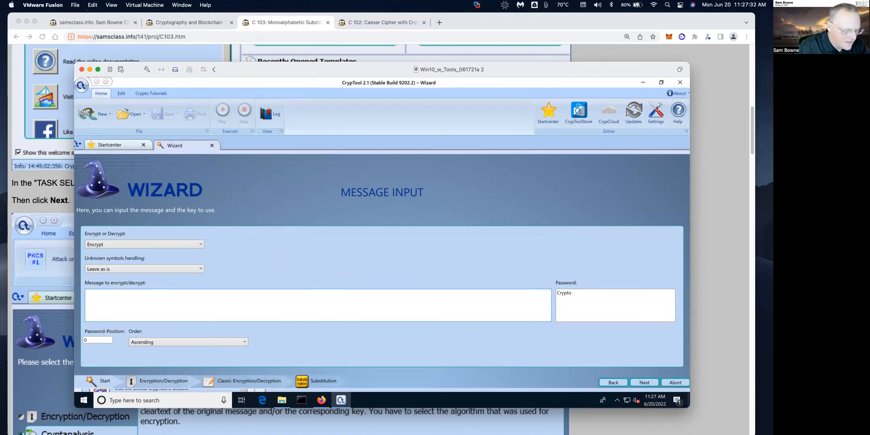
text(FOUR)
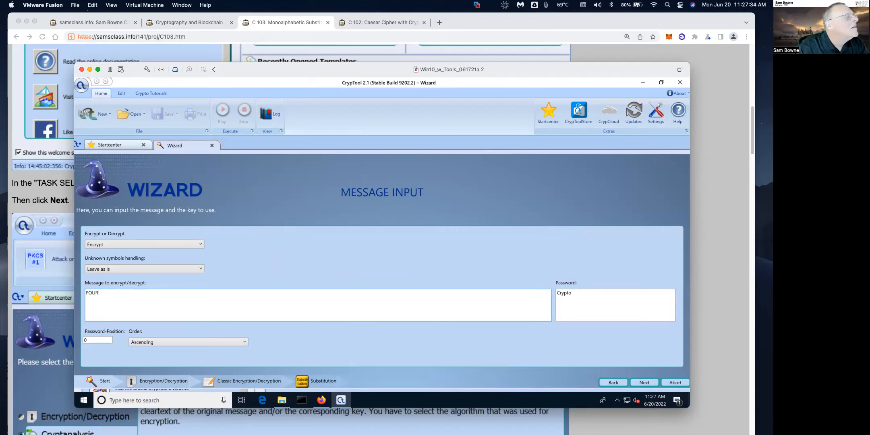
text( SCORE AND )
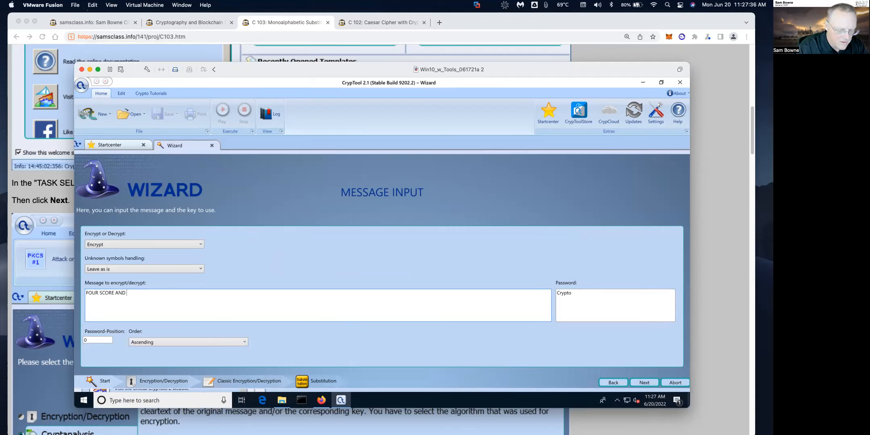
text(SEVEN UY)
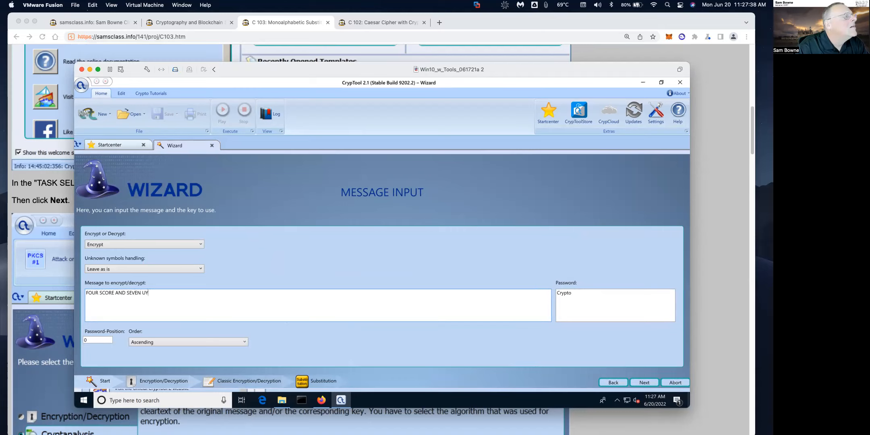
text(EYEARS AGO OUT)
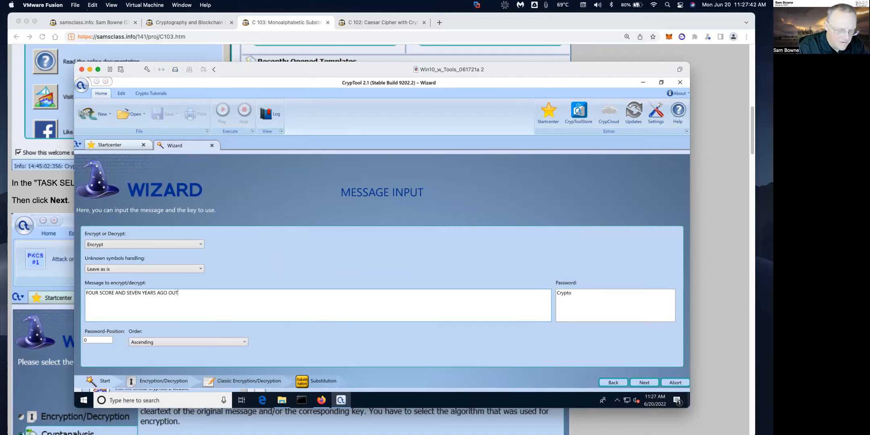
key(BackSpace)
text(R FOREFATHERS)
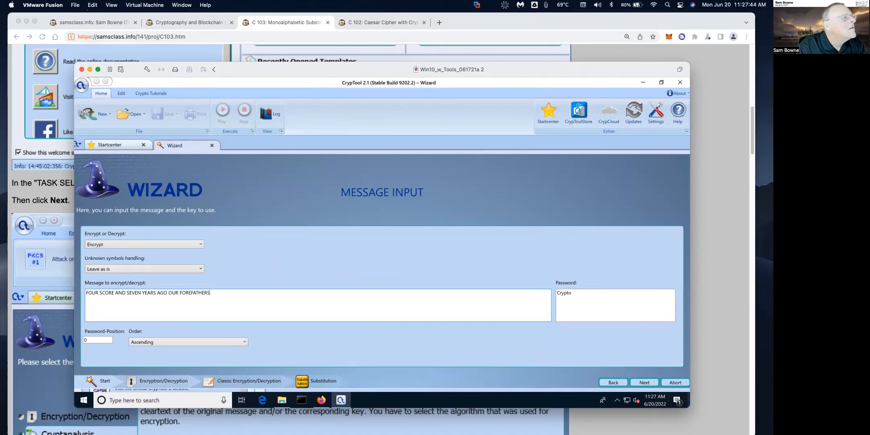
text( BROUG)
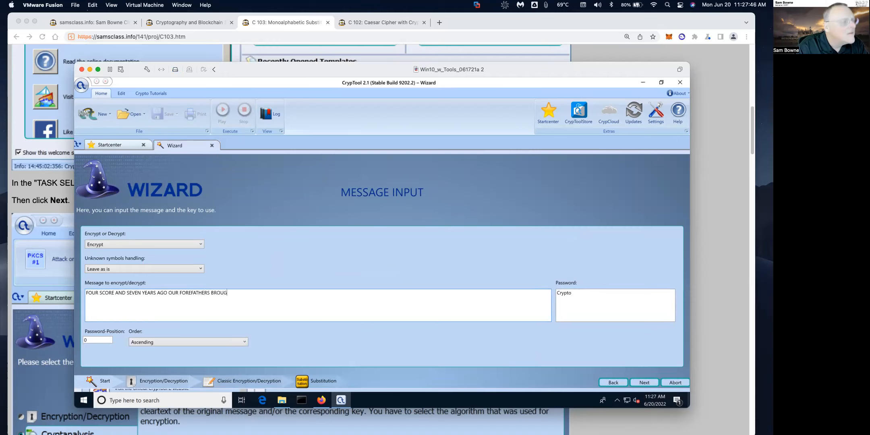
text(HT FORTH)
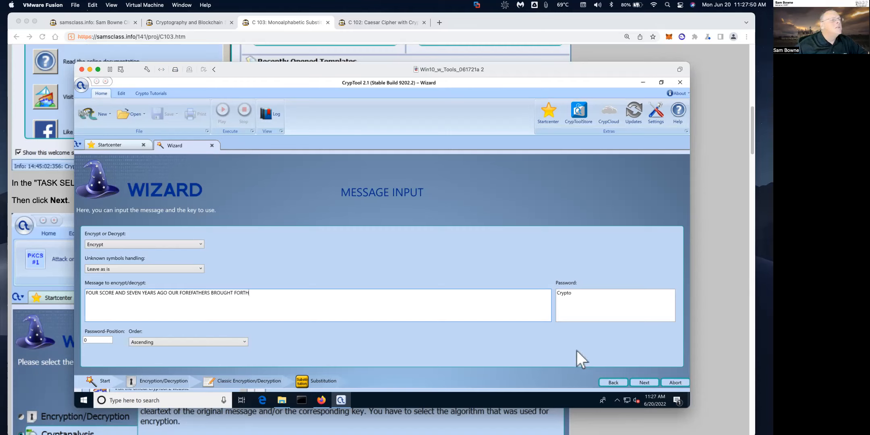
click(574, 294)
double_click(574, 294)
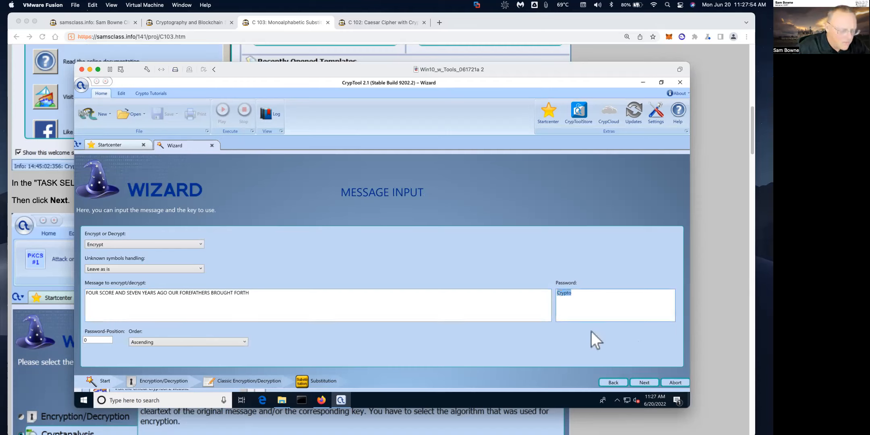
text(wastc)
key(BackSpace)
key(BackSpace)
key(BackSpace)
key(BackSpace)
key(BackSpace)
text(WASTC)
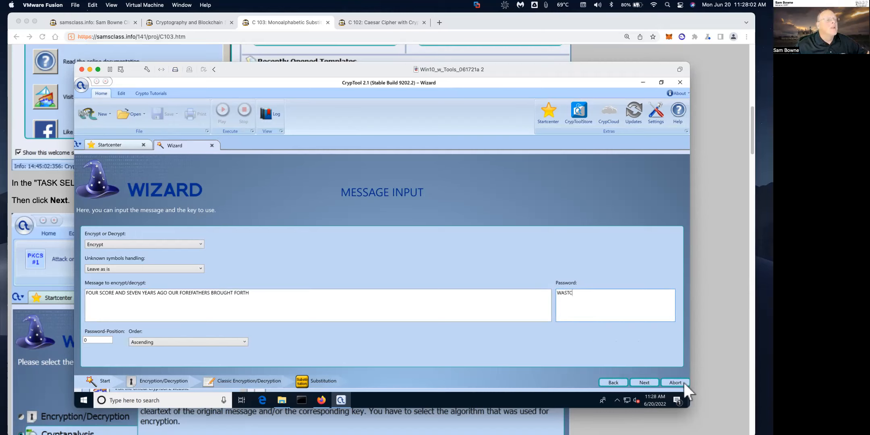
click(643, 382)
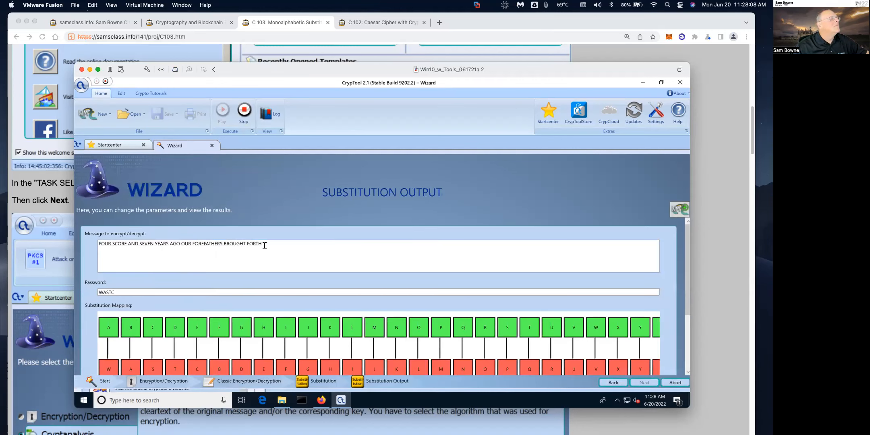
Step: Select the ciphertext 'BLRO PSLOC WKT PCUCK YCWOP WDL LRO BLOCBWQECOP AOLRDEQ BLOQE' in Substitution Output
drag(686, 284, 685, 340)
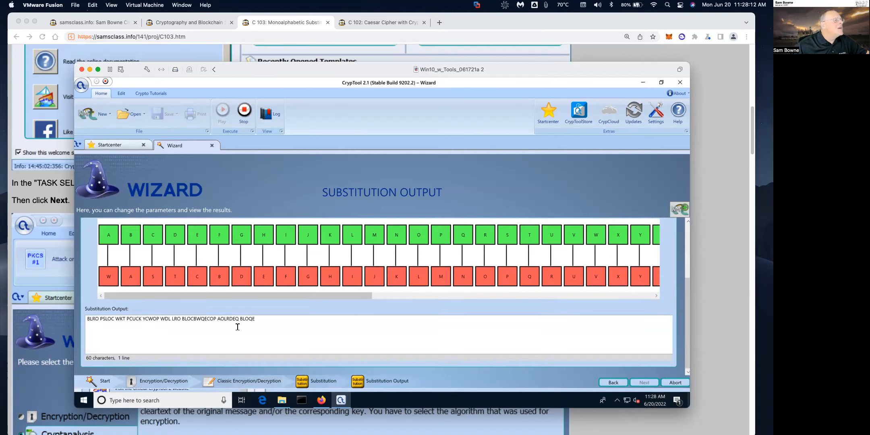
drag(255, 318, 89, 320)
key(ctrl+c)
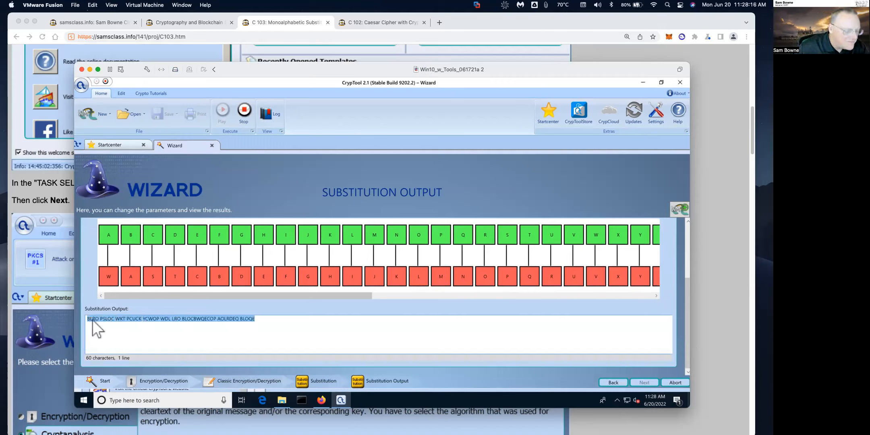
click(184, 146)
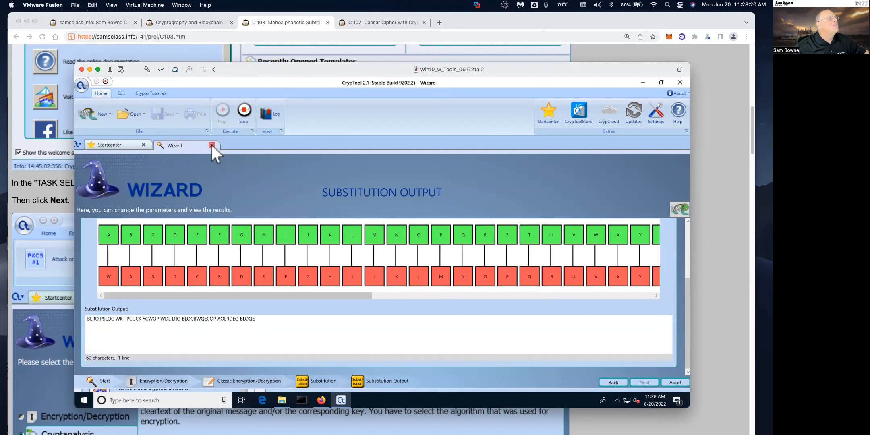
Step: Close the Wizard and open the Monoalphabetic Substitution Analyzer template
click(211, 144)
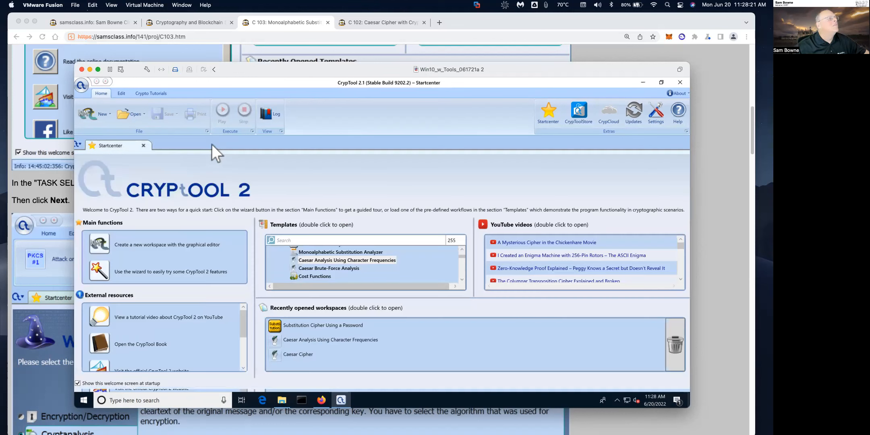
click(356, 250)
double_click(356, 250)
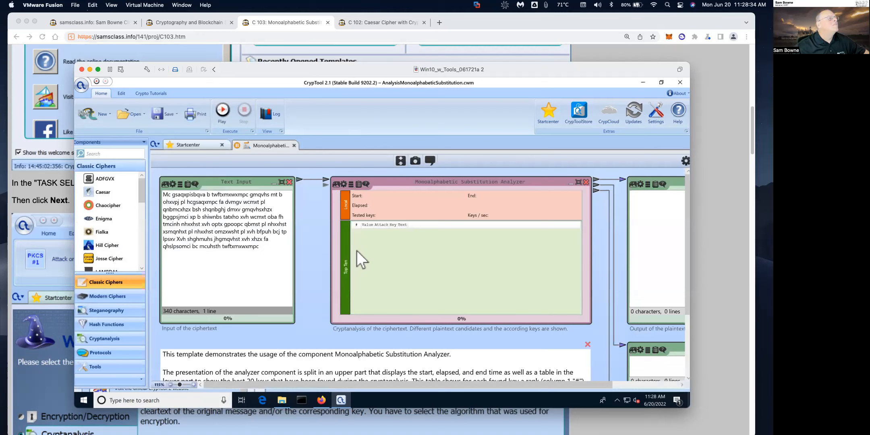
Step: Replace the template's sample text input with the copied ciphertext
click(230, 239)
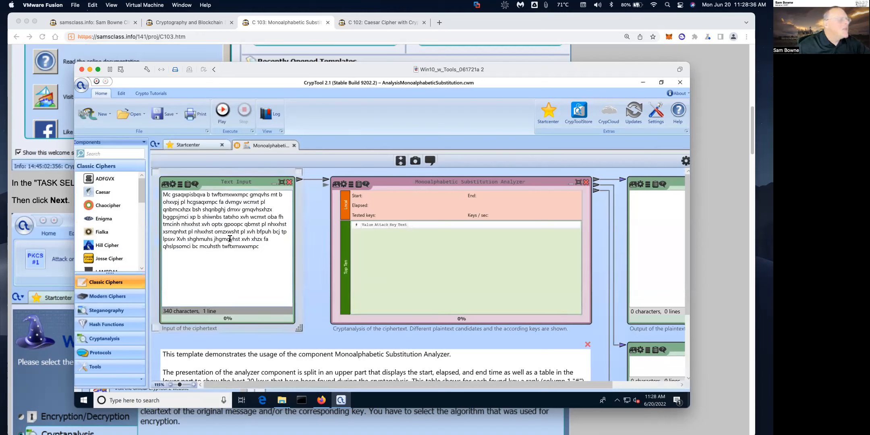
key(ctrl+a)
key(BackSpace)
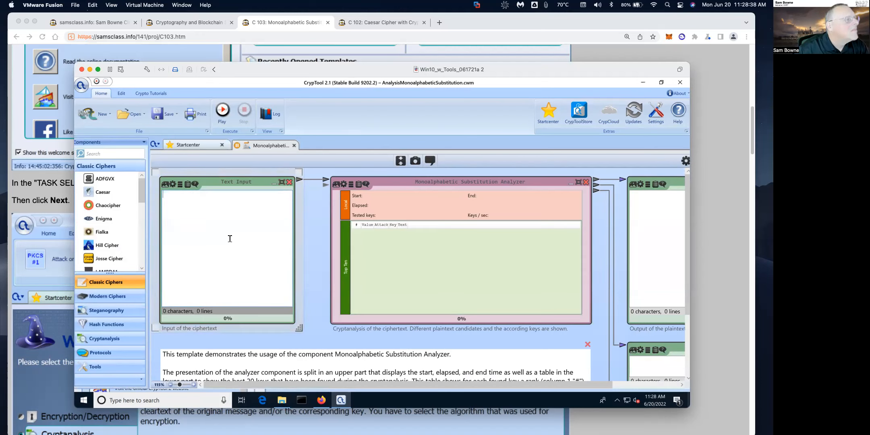
key(ctrl+v)
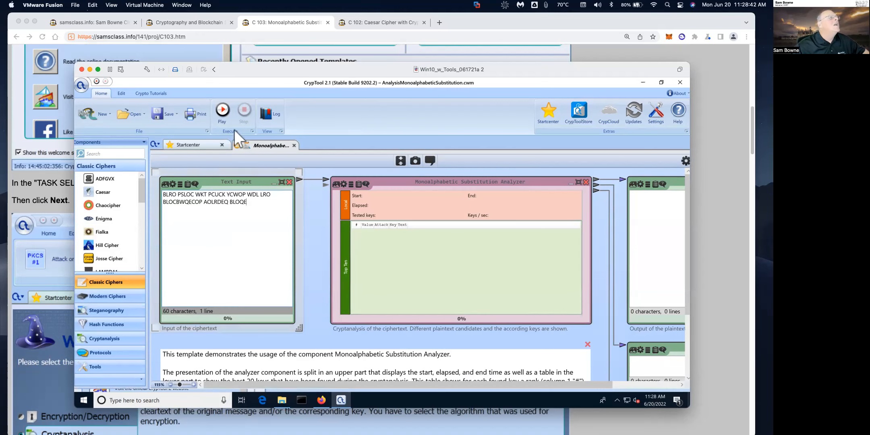
Step: Run the analyzer and inspect its best plaintext 'LOWN STONE ARM SEVER HEANS AGO…' and key
click(223, 112)
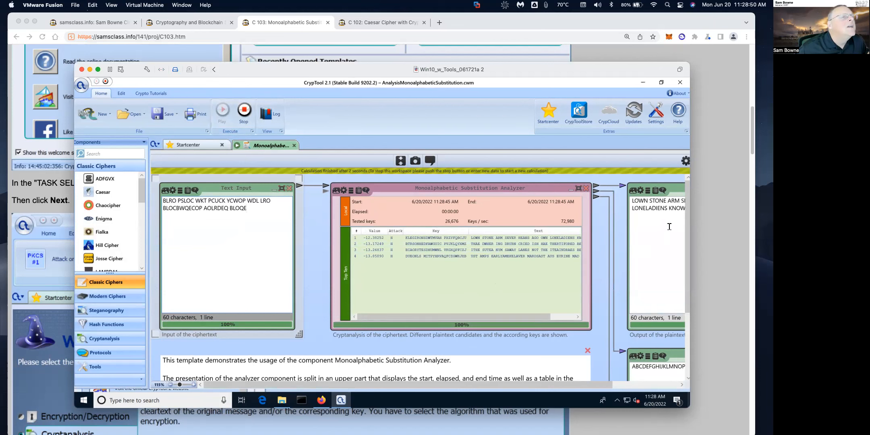
scroll(688, 334, down, 5)
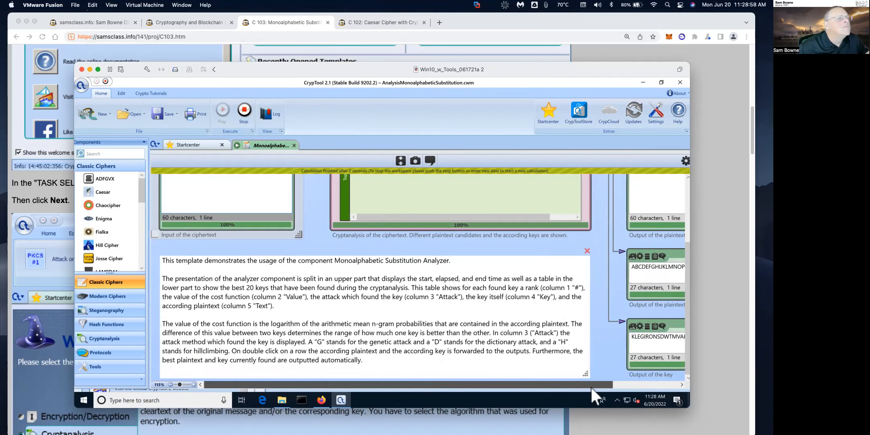
scroll(604, 386, right, 5)
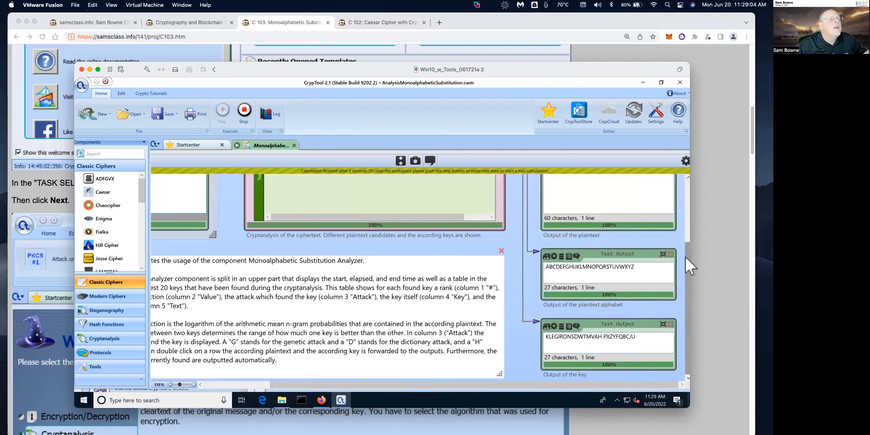
click(683, 244)
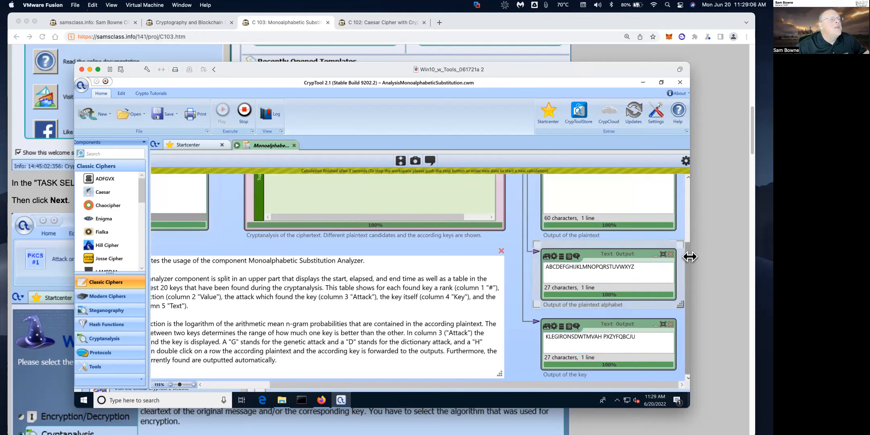
drag(688, 255, 689, 175)
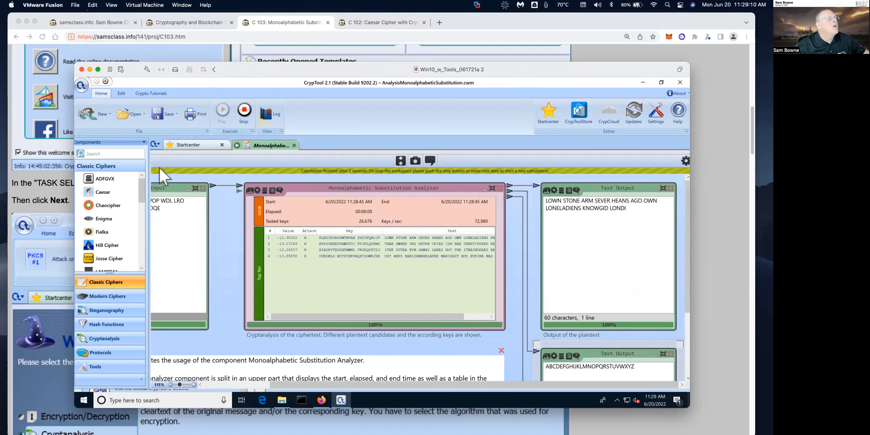